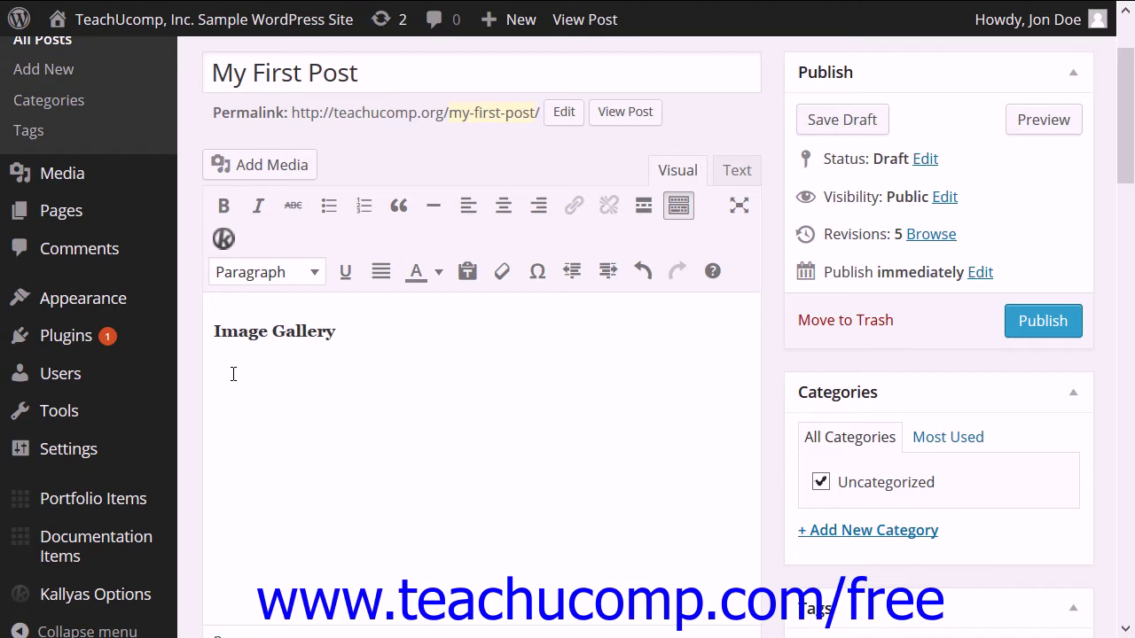
Step: Open the Add Media window for 'My First Post' to start building a gallery
left_click(271, 167)
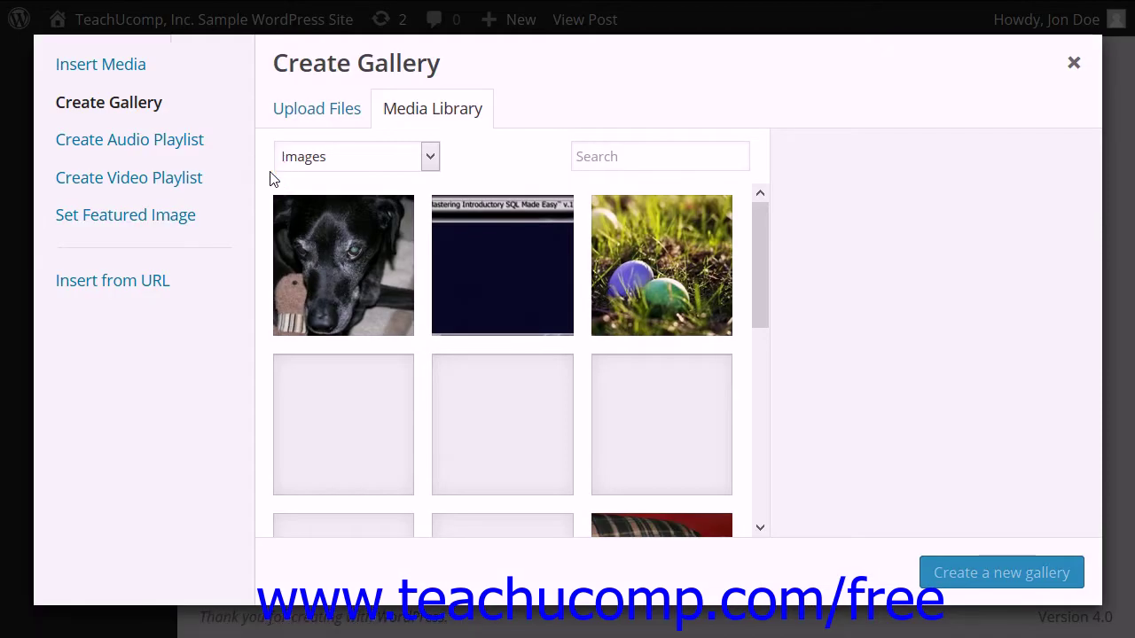
Step: Start a new gallery from the Media Library and select the JoJo photo (1.jpg)
left_click(140, 113)
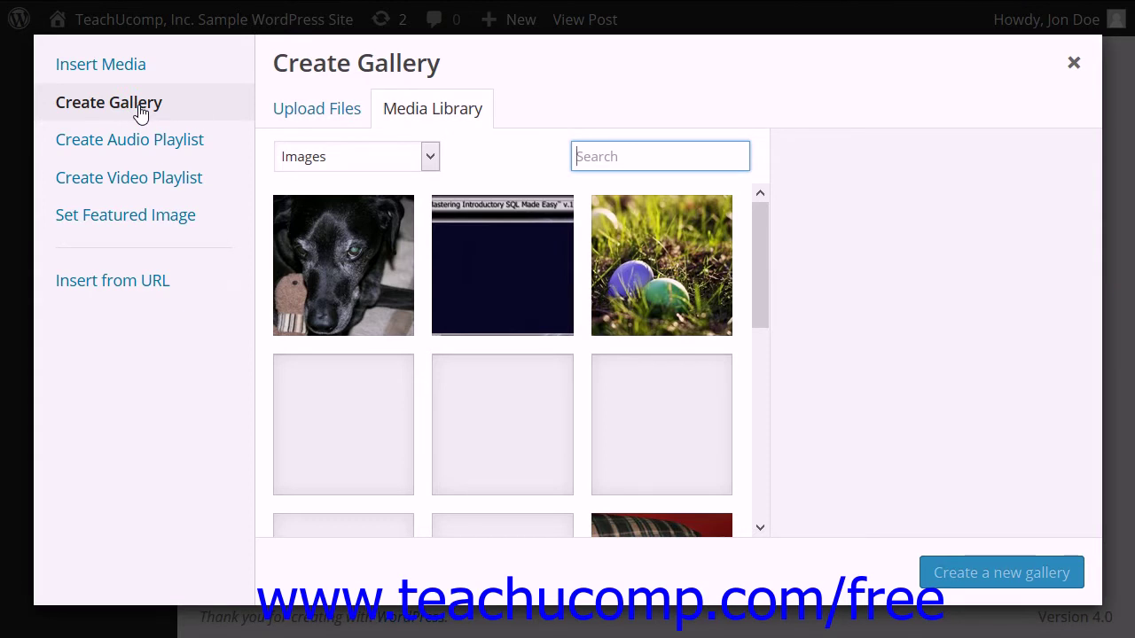
left_click(397, 115)
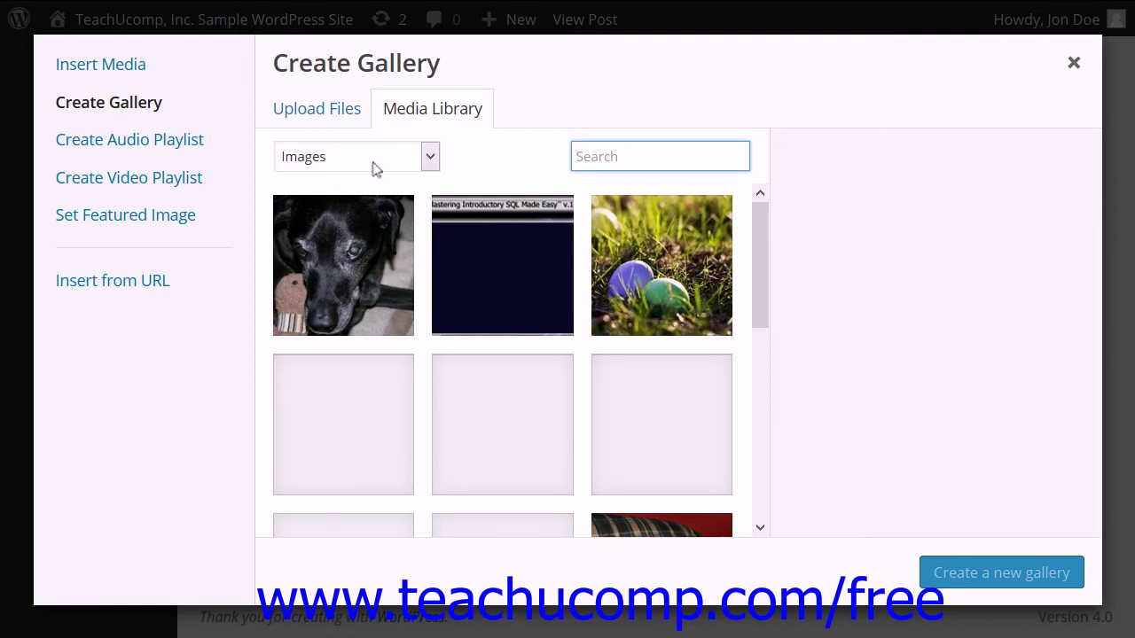
left_click(331, 273)
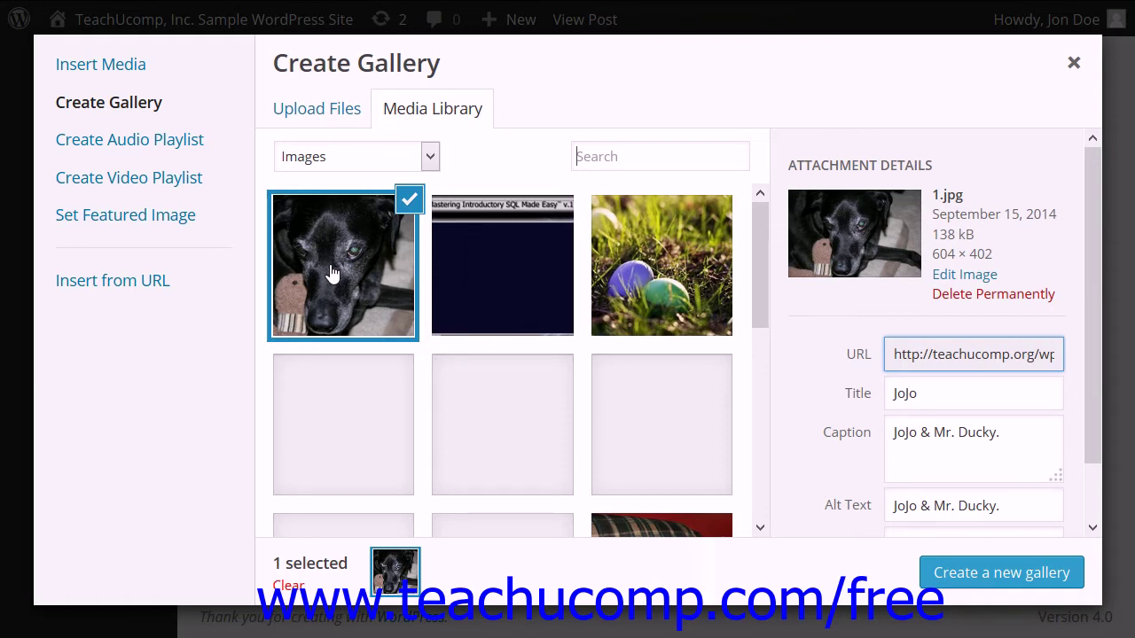
Step: Add the nugget-couch and nugg2 dog photos to the gallery selection
scroll(430, 293, "down", 1)
scroll(429, 293, "down", 2)
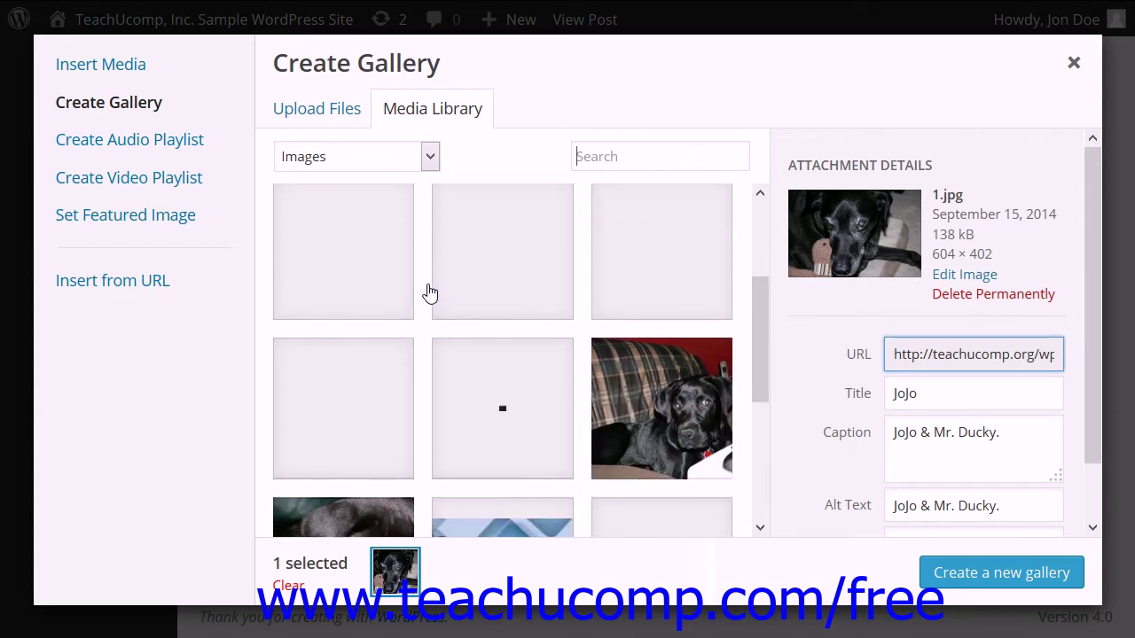
scroll(429, 293, "down", 1)
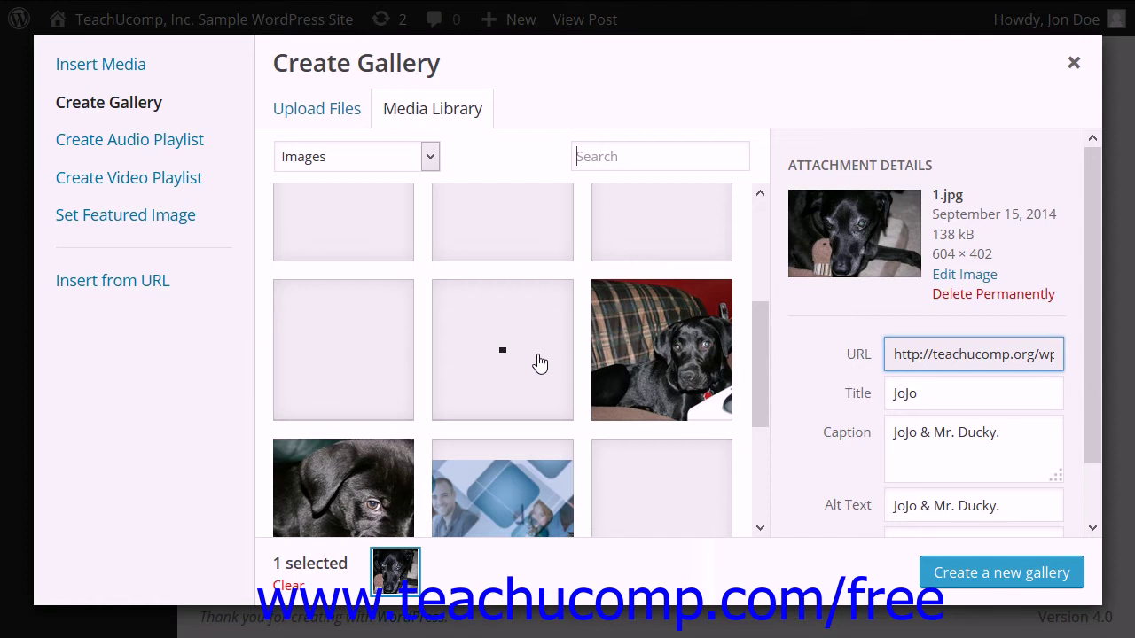
left_click(680, 359)
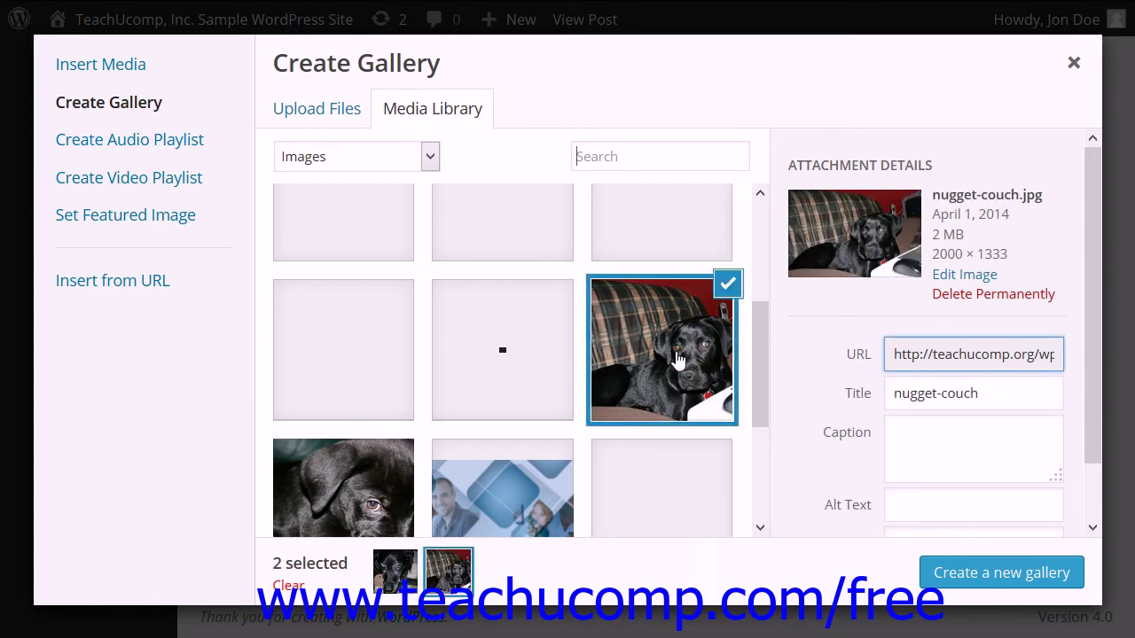
scroll(678, 359, "down", 1)
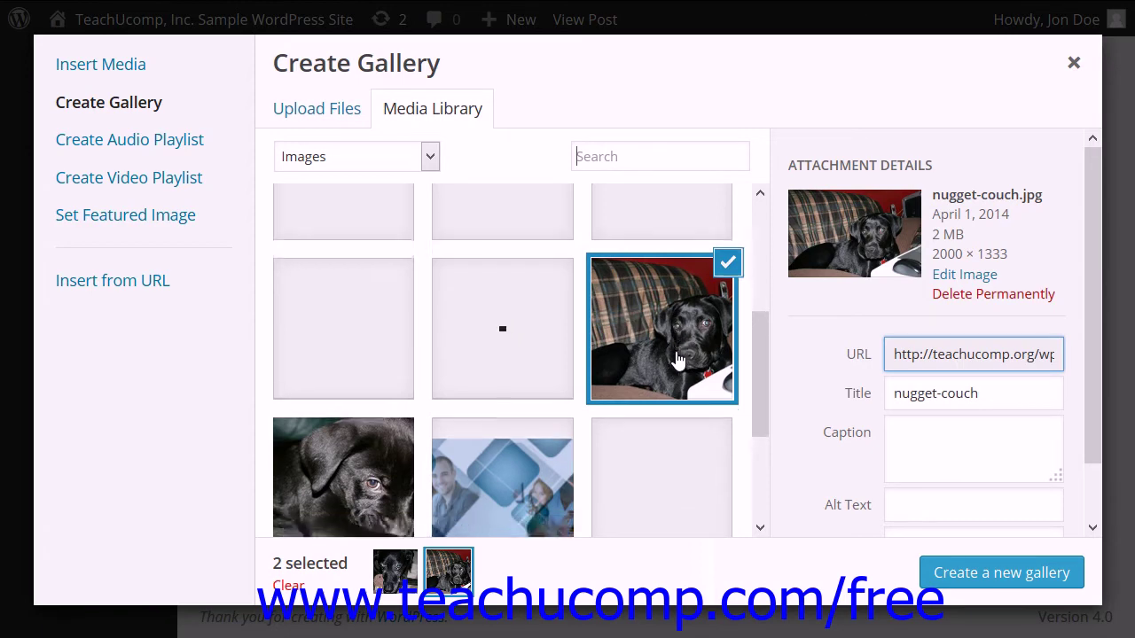
left_click(364, 437)
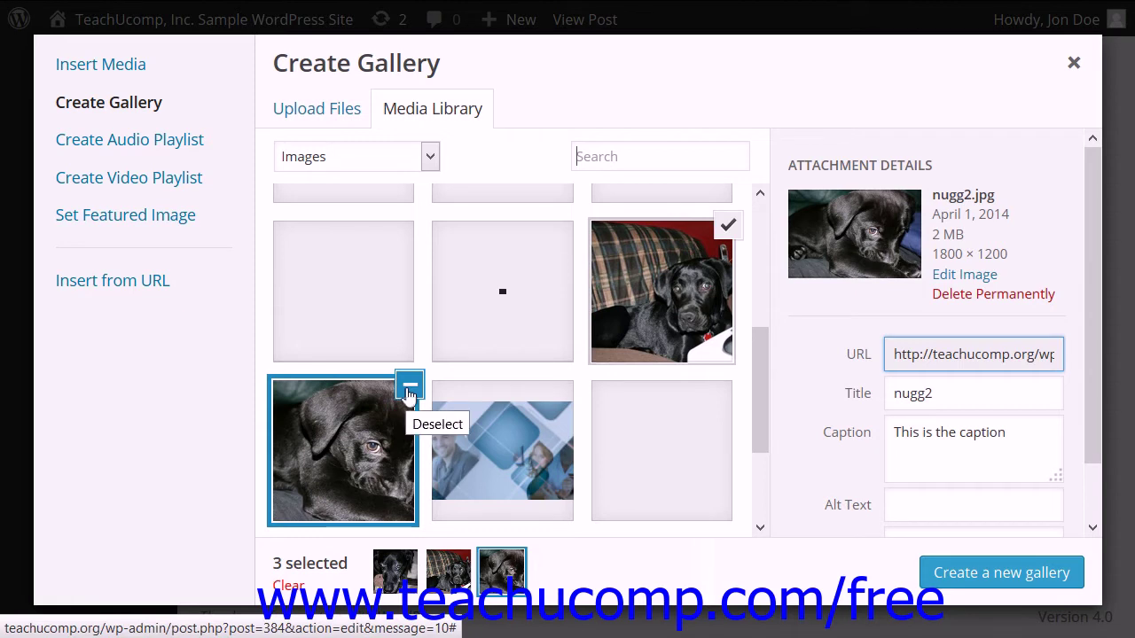
Step: Deselect nugg2, clear the whole selection, and show the Upload Files panel
left_click(409, 389)
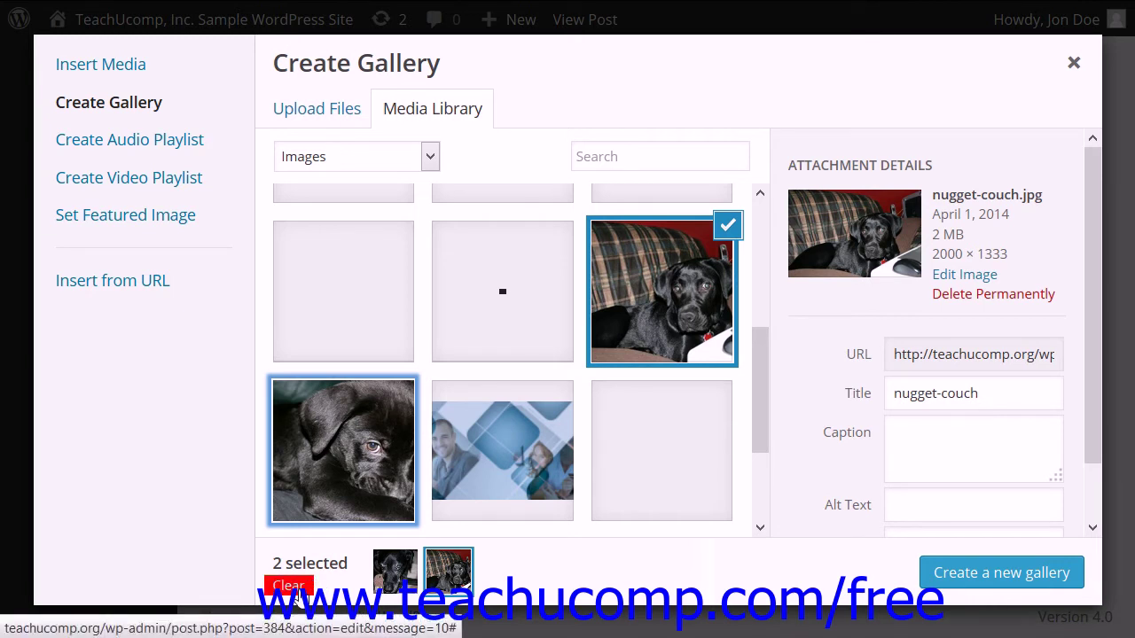
left_click(289, 586)
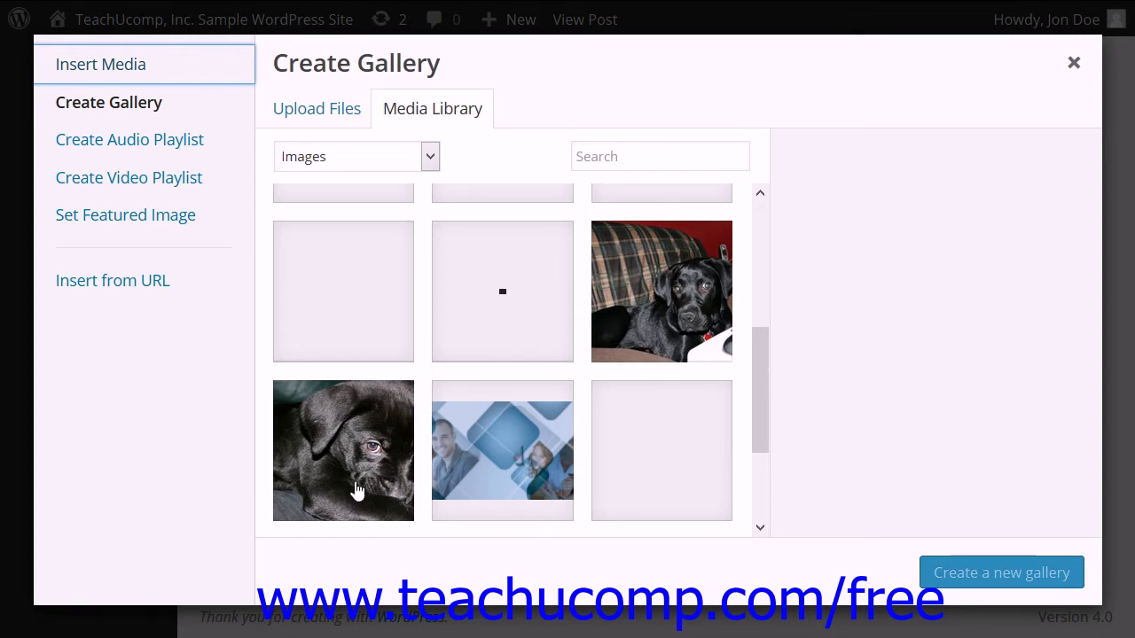
left_click(336, 124)
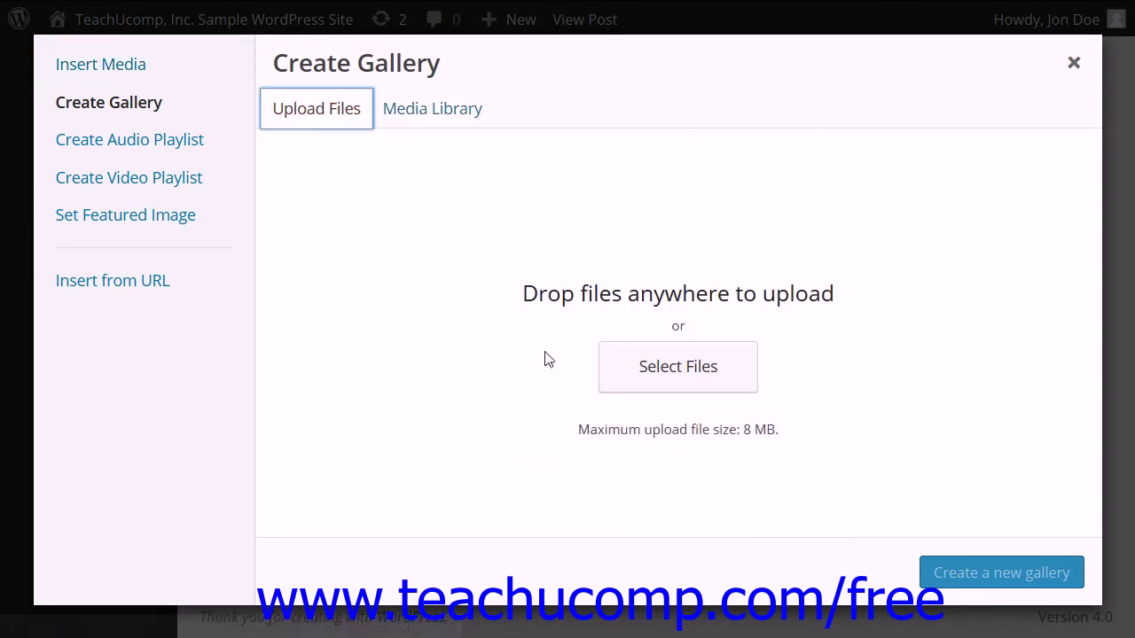
Step: Check the Upload Files panel, then return to the Media Library images
left_click(566, 379)
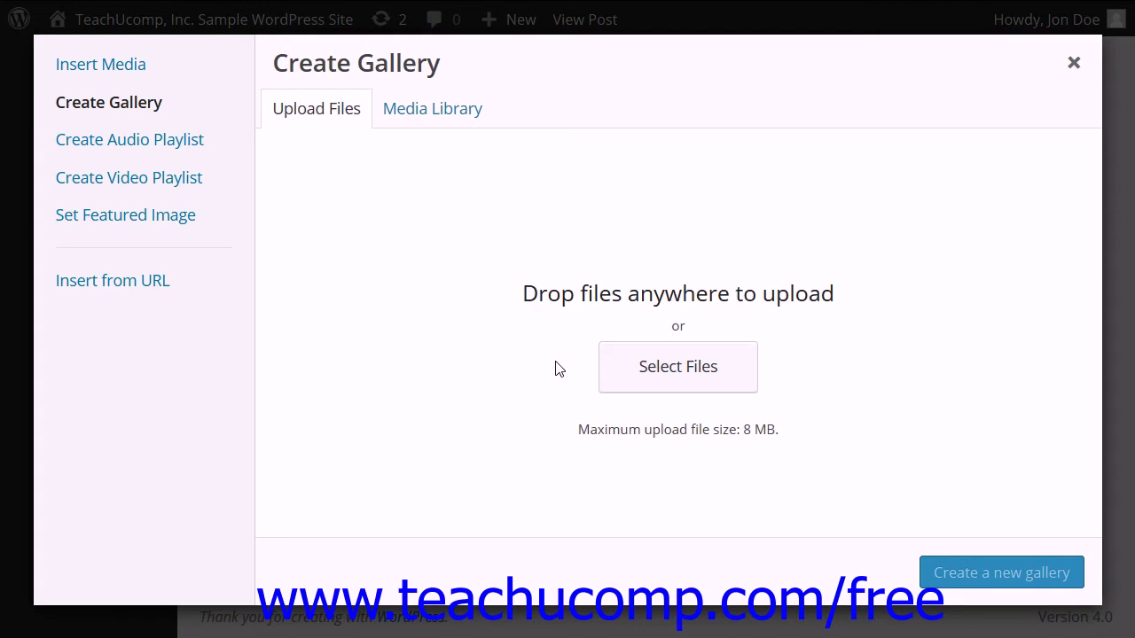
left_click(438, 122)
Step: Select 1.jpg, nugget-couch and nugg2, and create a new gallery from them
left_click(384, 246)
scroll(426, 392, "down", 2)
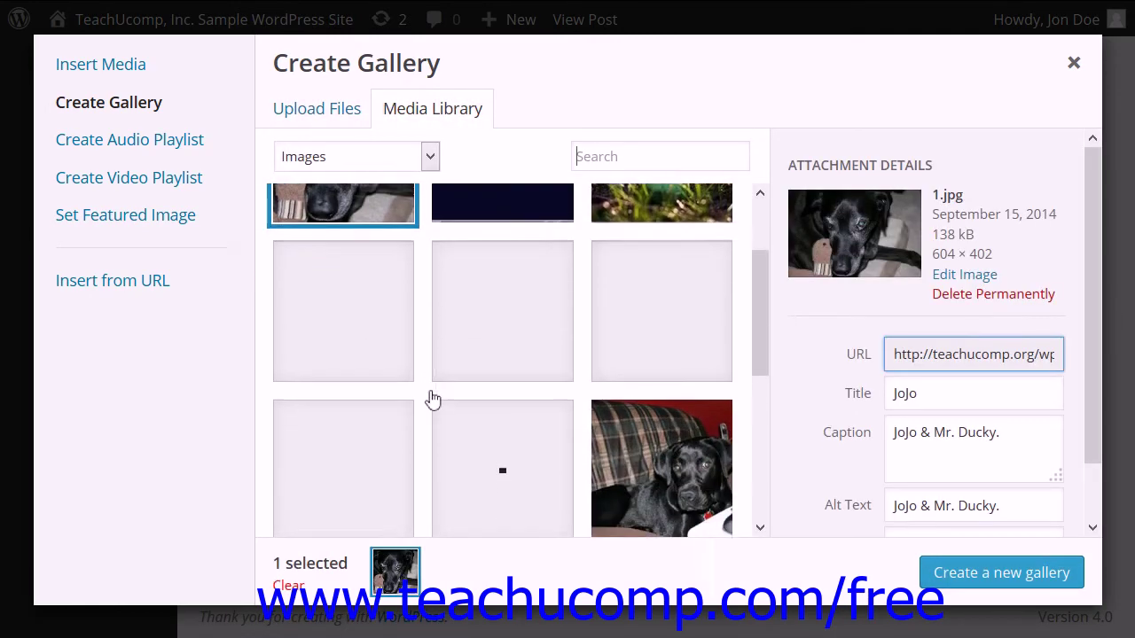
scroll(433, 401, "down", 2)
left_click(610, 348)
left_click(384, 446)
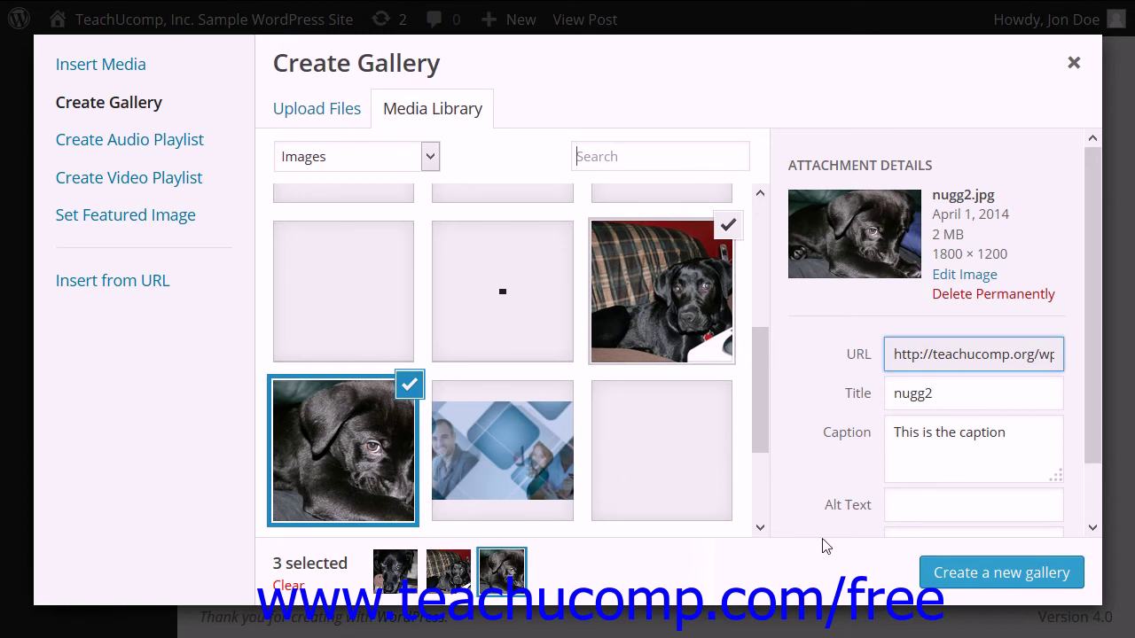
left_click(942, 576)
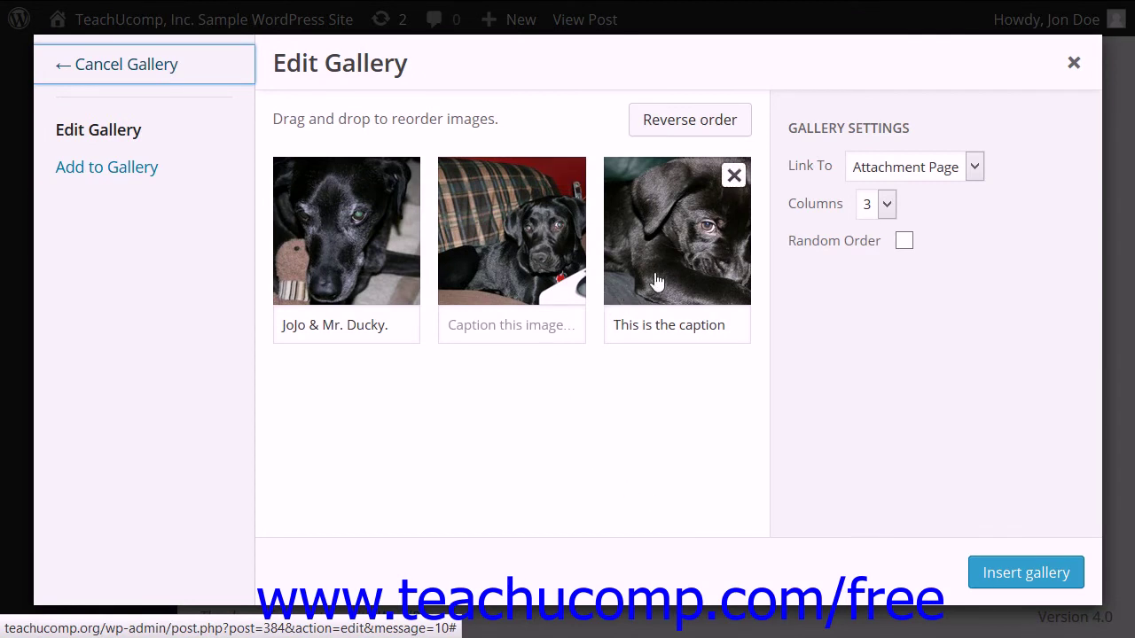
Step: Move the nugg2 puppy photo into second place, ahead of the couch photo
left_click_drag(671, 271, 464, 274)
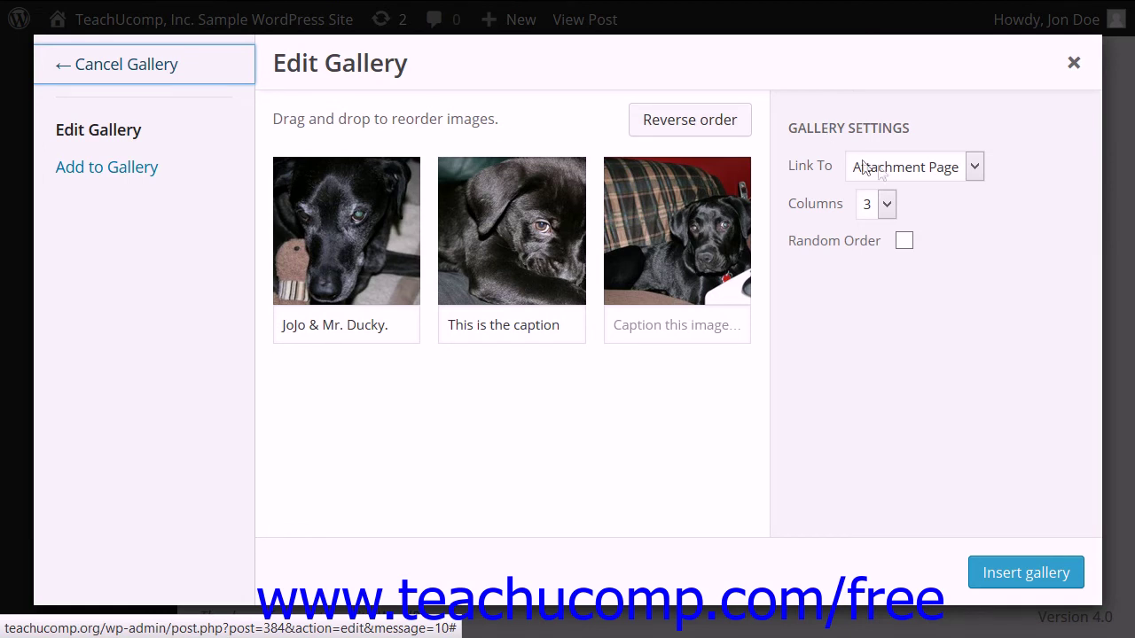
left_click(973, 170)
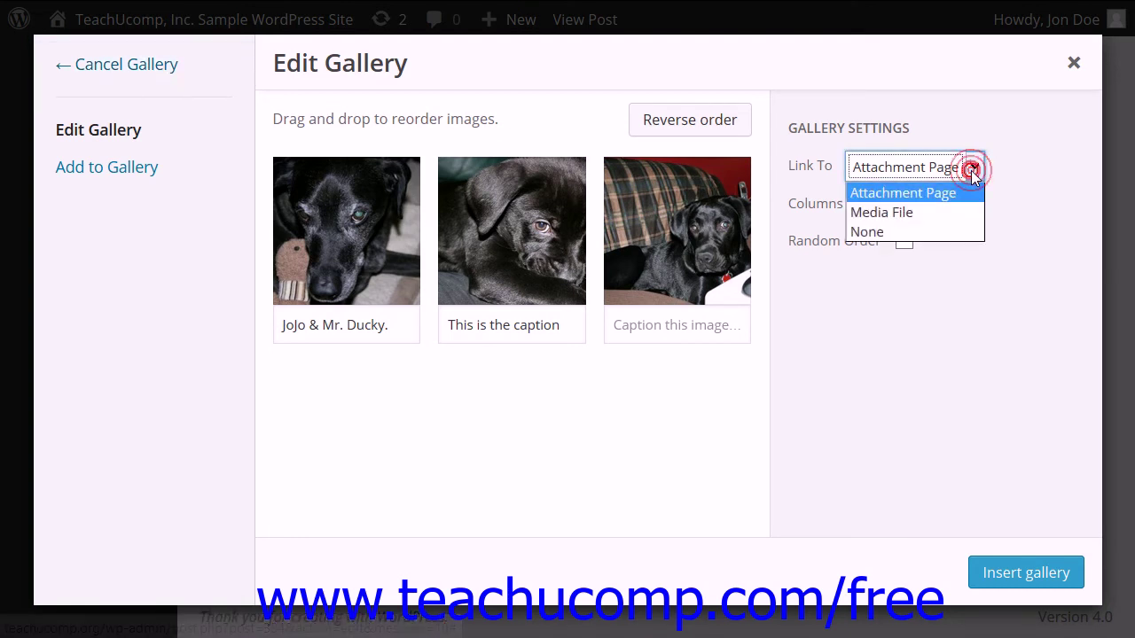
Step: Link the gallery images to Media File, keep 3 columns, and insert the gallery
left_click(926, 214)
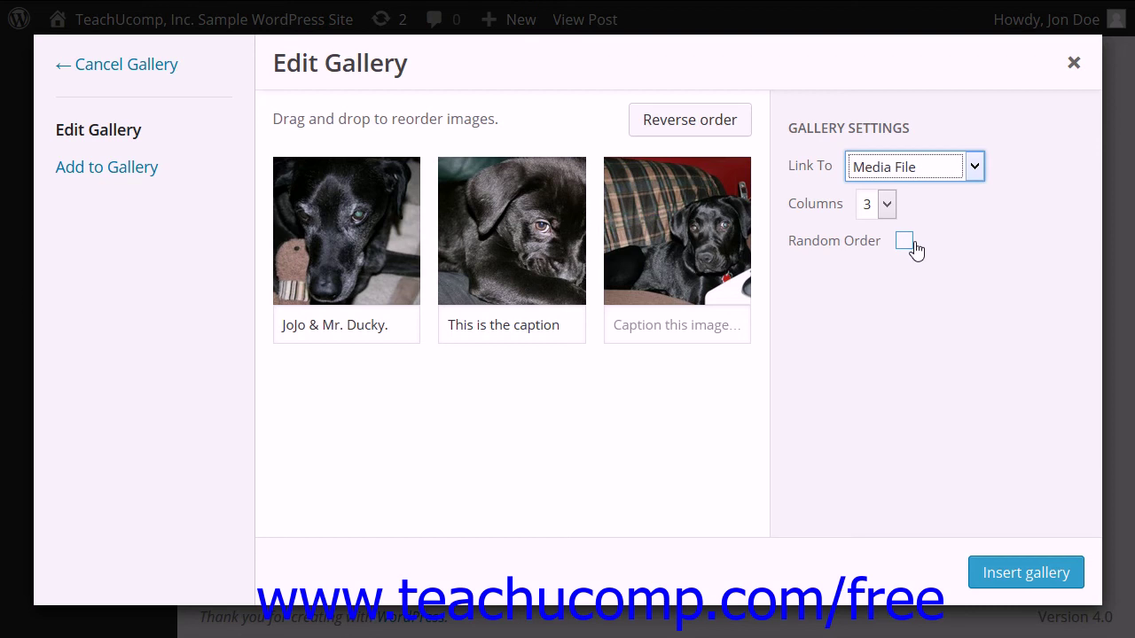
left_click(886, 206)
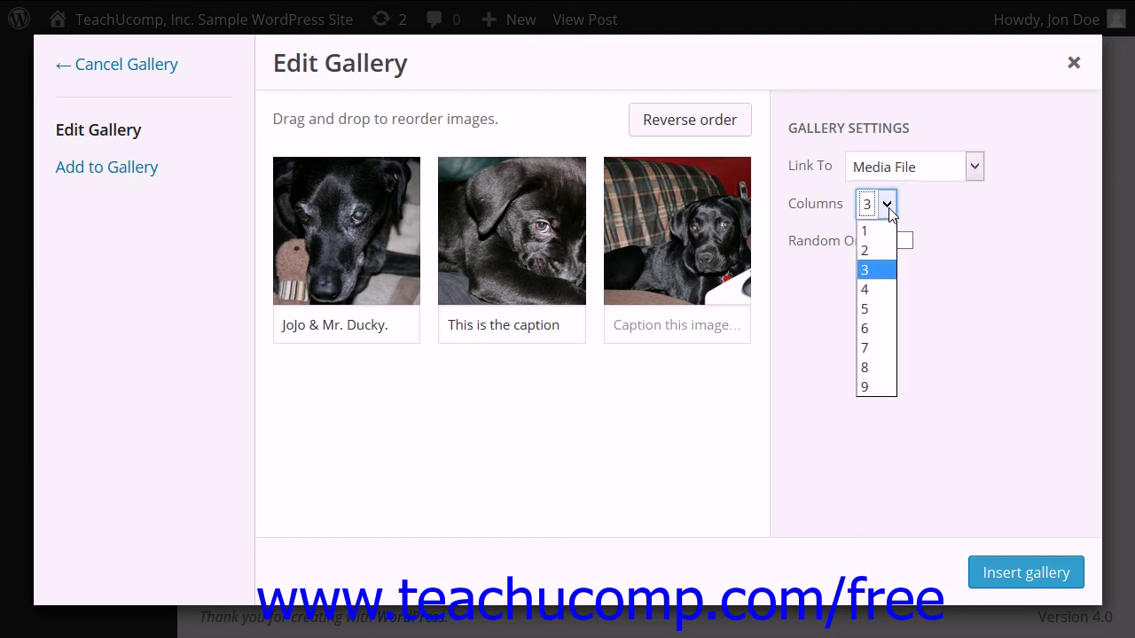
left_click(922, 221)
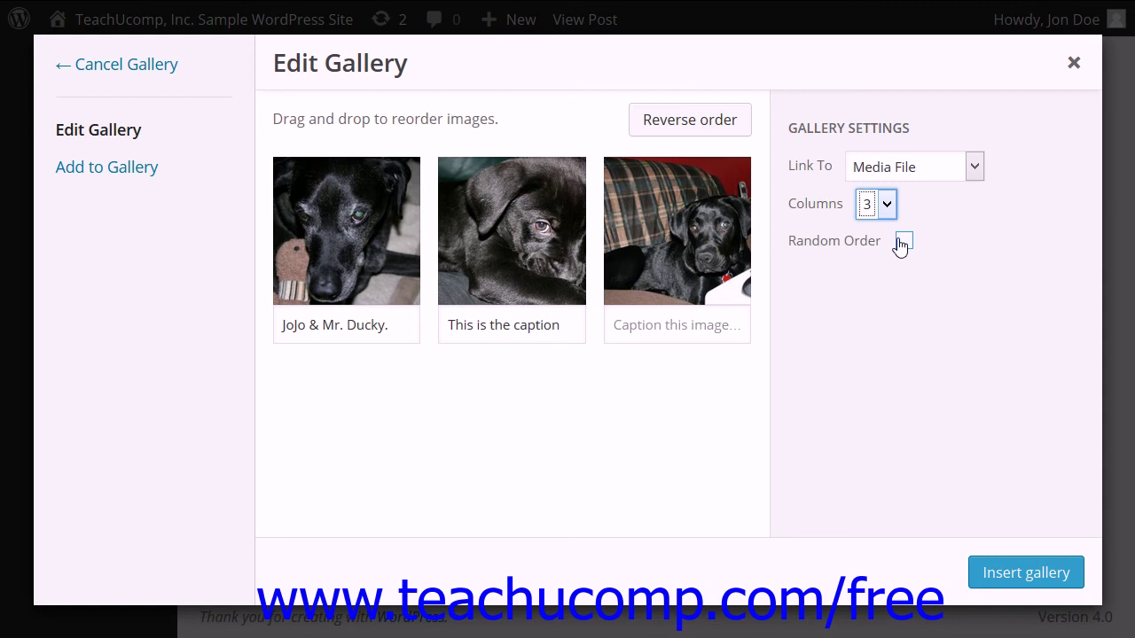
left_click(1055, 583)
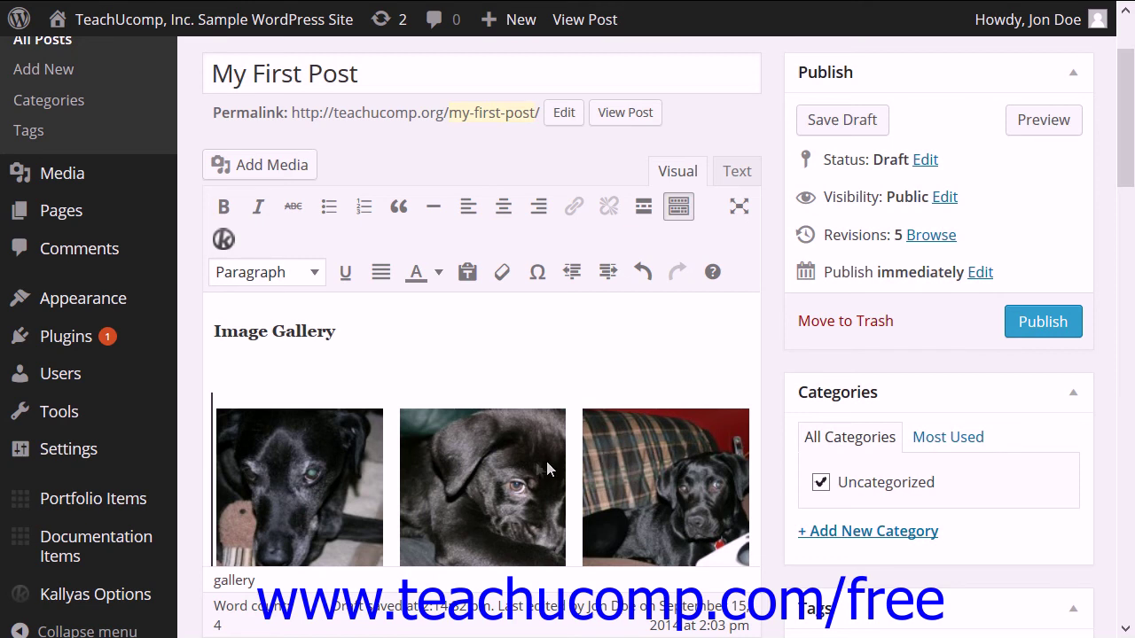
Step: Open the inserted gallery's Edit Gallery settings, then close them without changes
left_click(498, 474)
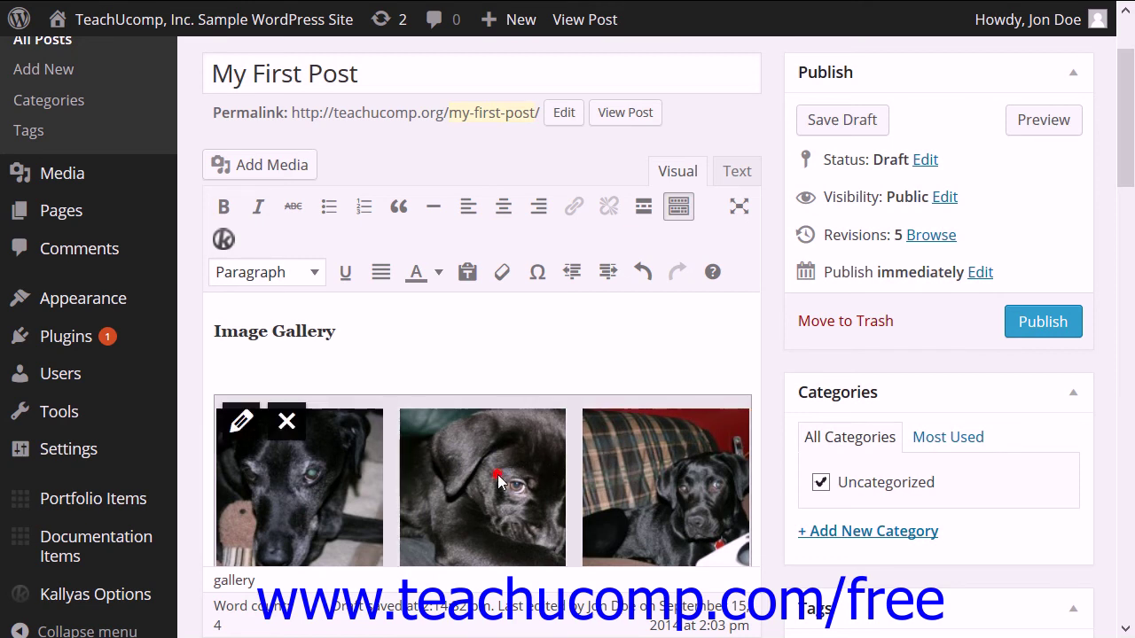
left_click(242, 423)
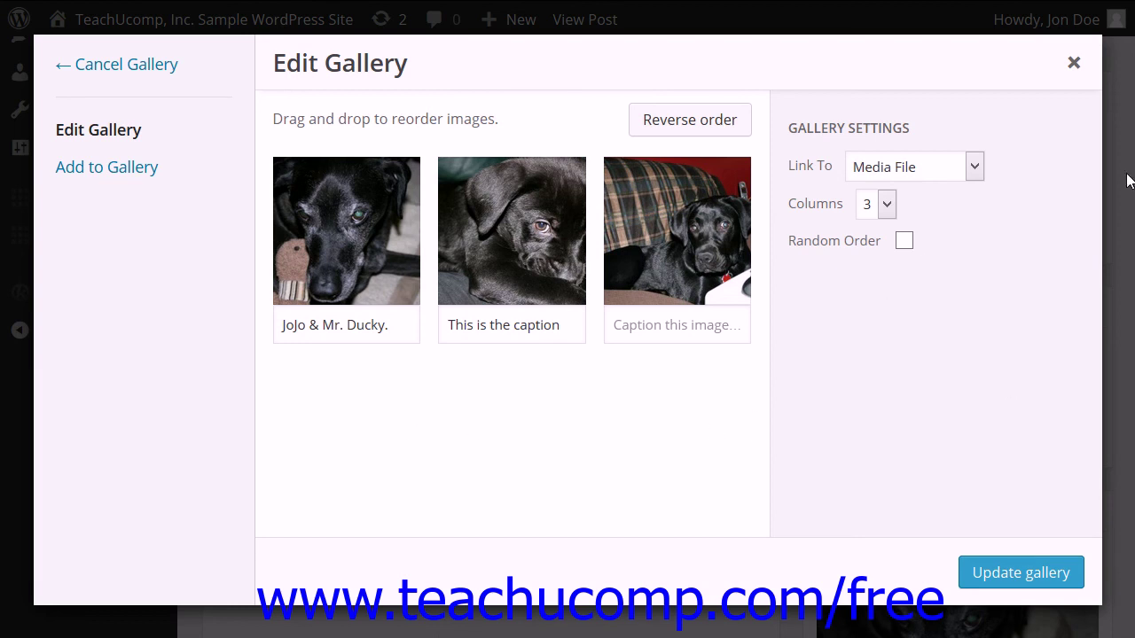
left_click(1075, 64)
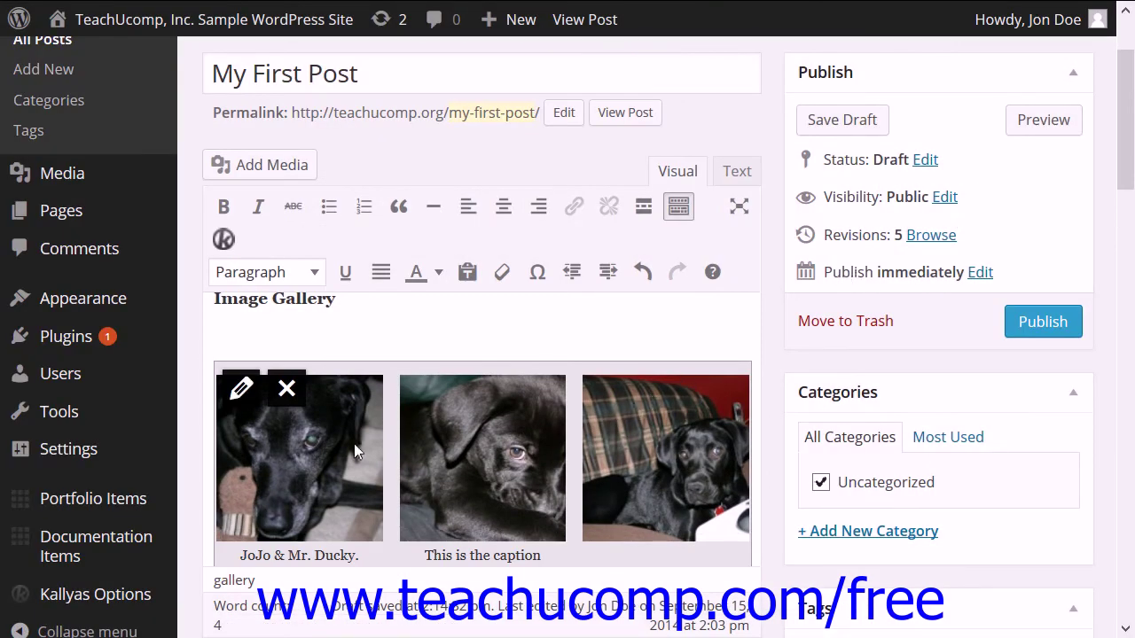
Step: Delete the gallery from the post, leaving only the Image Gallery heading
left_click(285, 390)
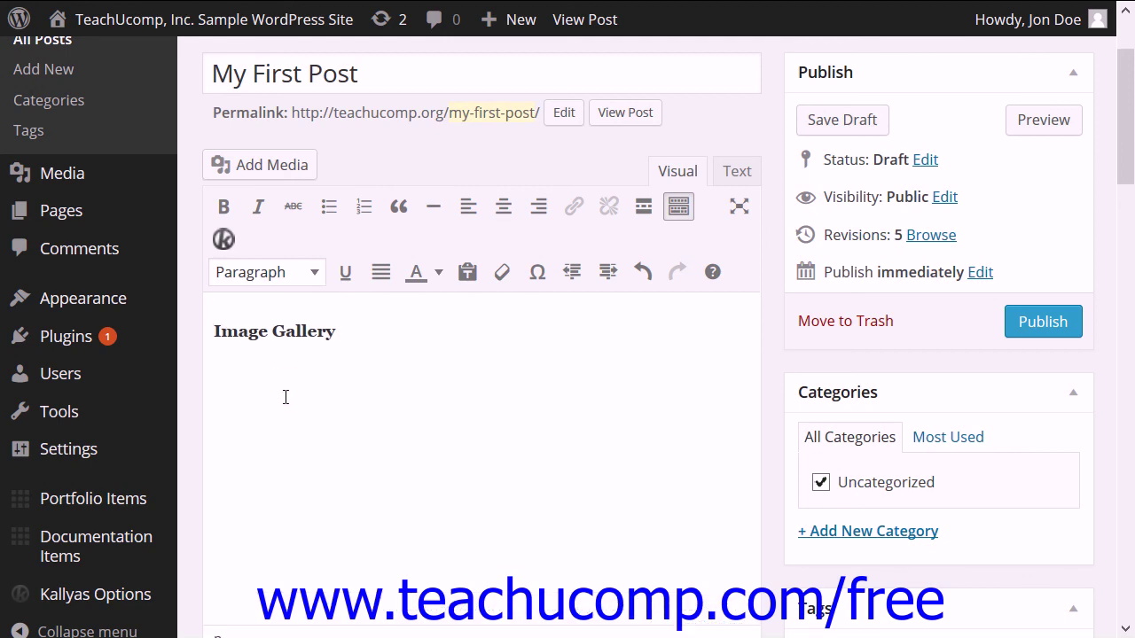